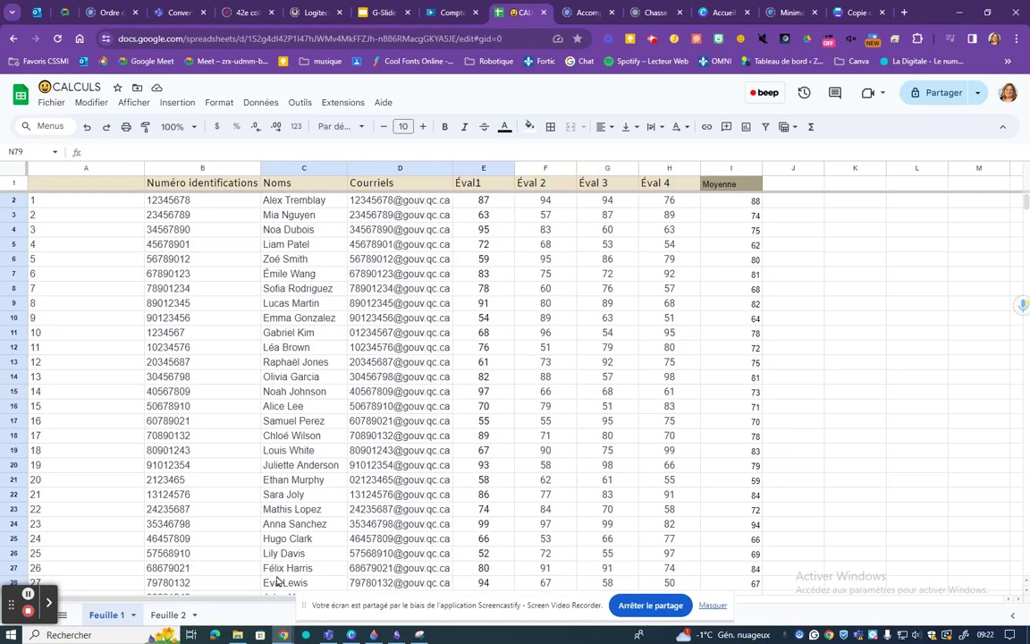
Switch to the Feuille 2 sheet listing student names and emails.
{"action": "key", "text": "XF86AudioLowerVolume"}
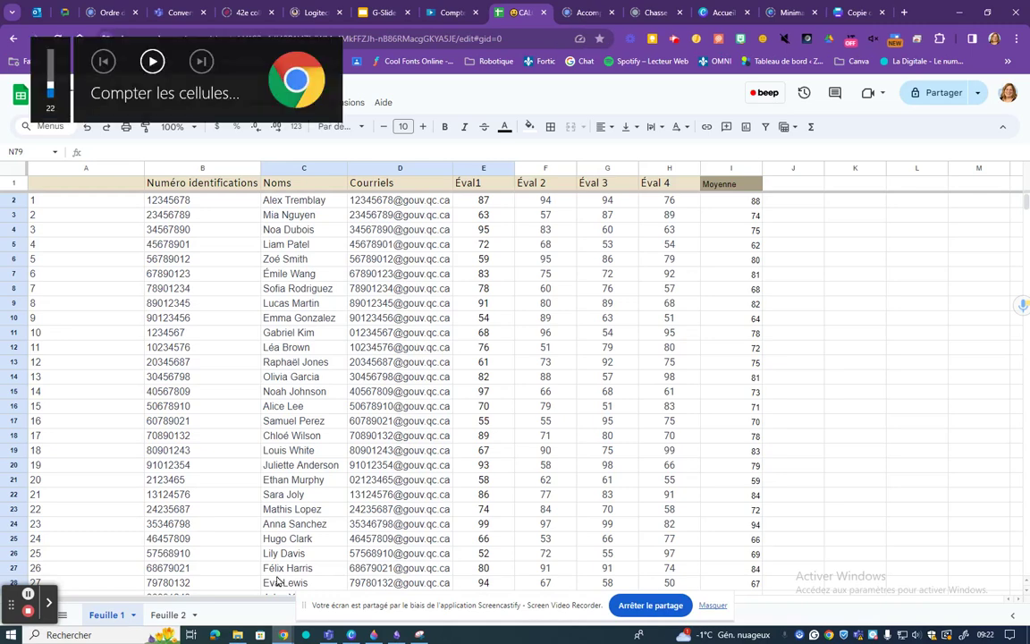
{"action": "left_click", "coordinate": [894, 496]}
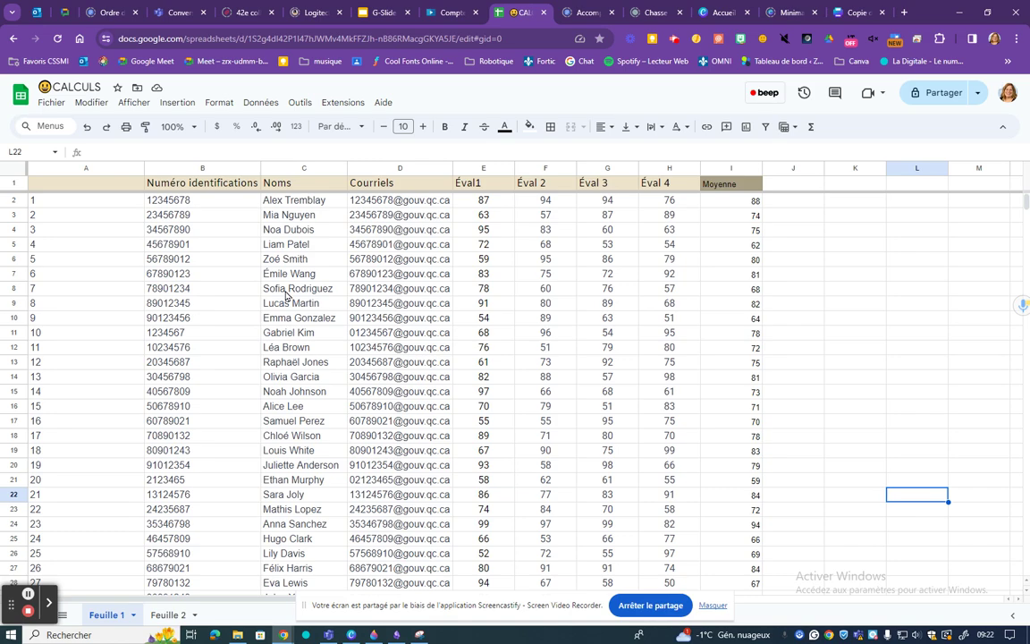
{"action": "scroll", "coordinate": [330, 344], "scroll_direction": "down", "scroll_amount": 3}
{"action": "scroll", "coordinate": [355, 394], "scroll_direction": "up", "scroll_amount": 3}
{"action": "left_click", "coordinate": [168, 615]}
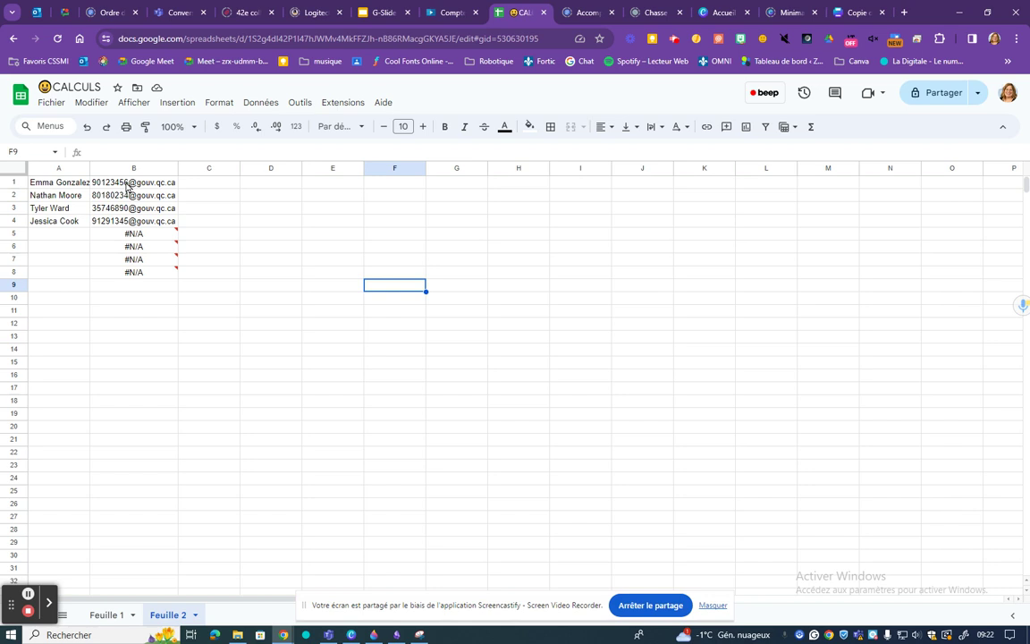
Inspect B1's email VLOOKUP formula without changing it, then select C1.
{"action": "double_click", "coordinate": [126, 183]}
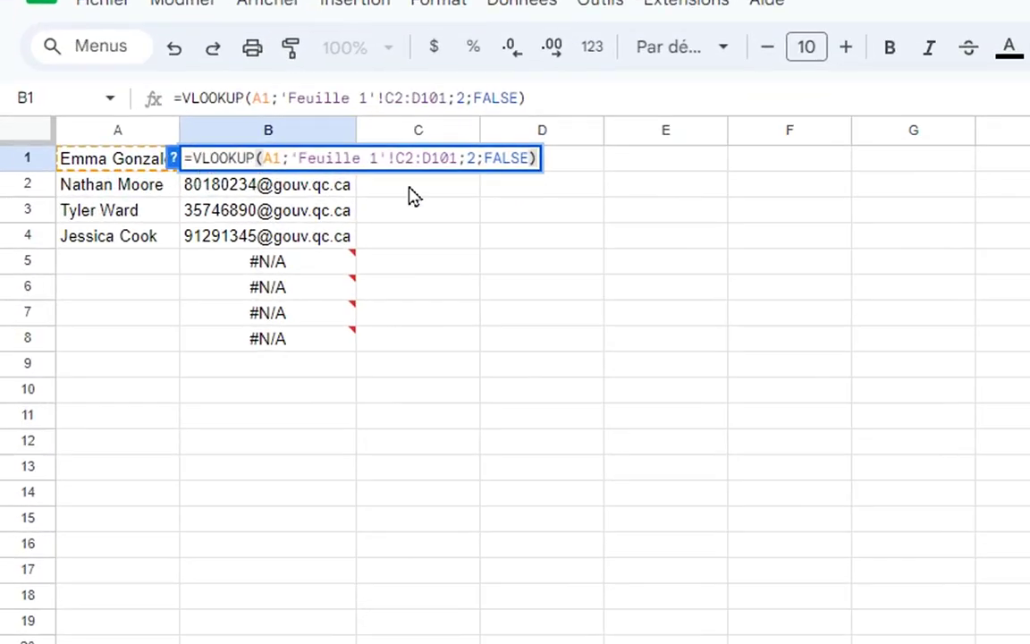
{"action": "left_click", "coordinate": [563, 166]}
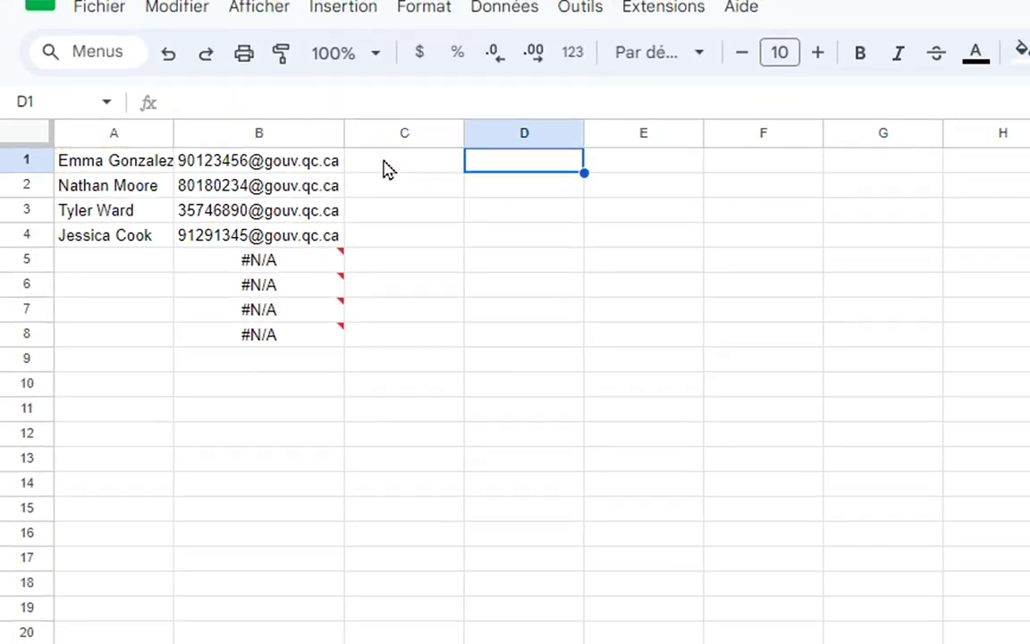
{"action": "left_click", "coordinate": [197, 181]}
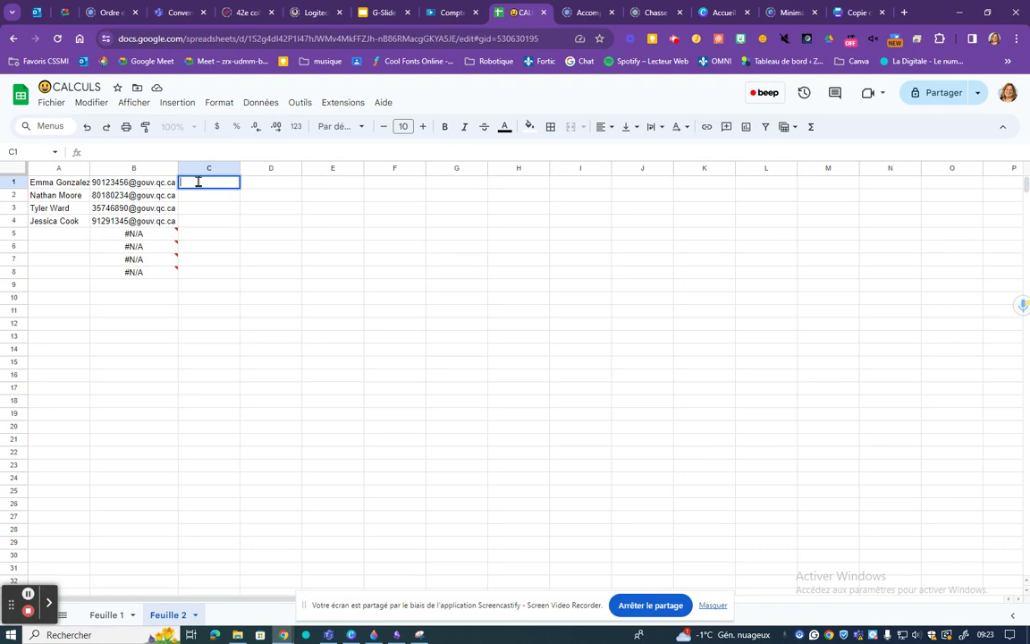
Start a =VLOOKUP formula in C1 with A1 as its search key.
{"action": "type", "text": "=v"}
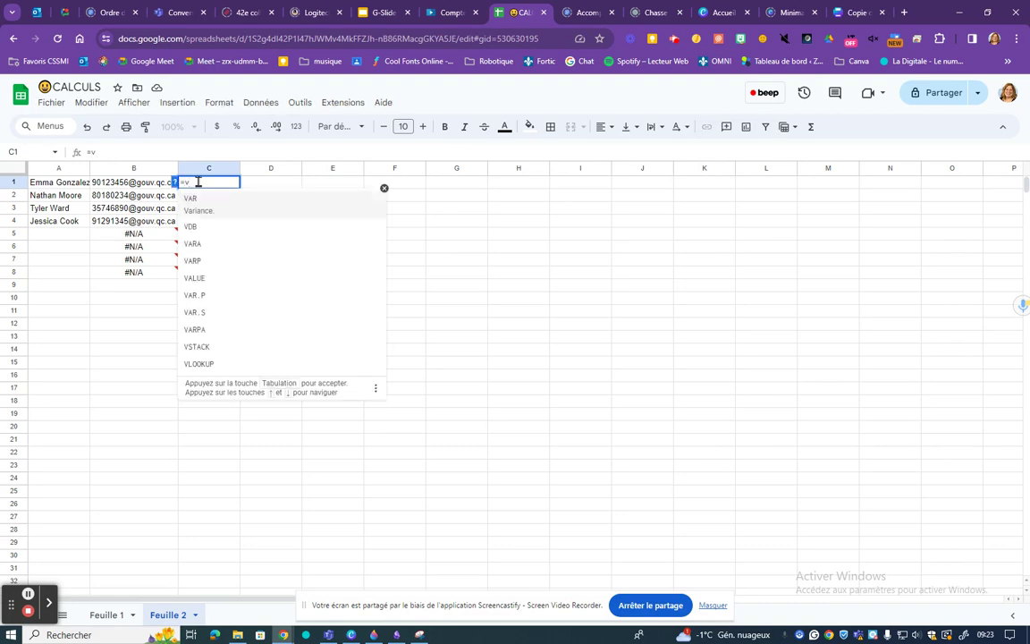
{"action": "type", "text": "loo"}
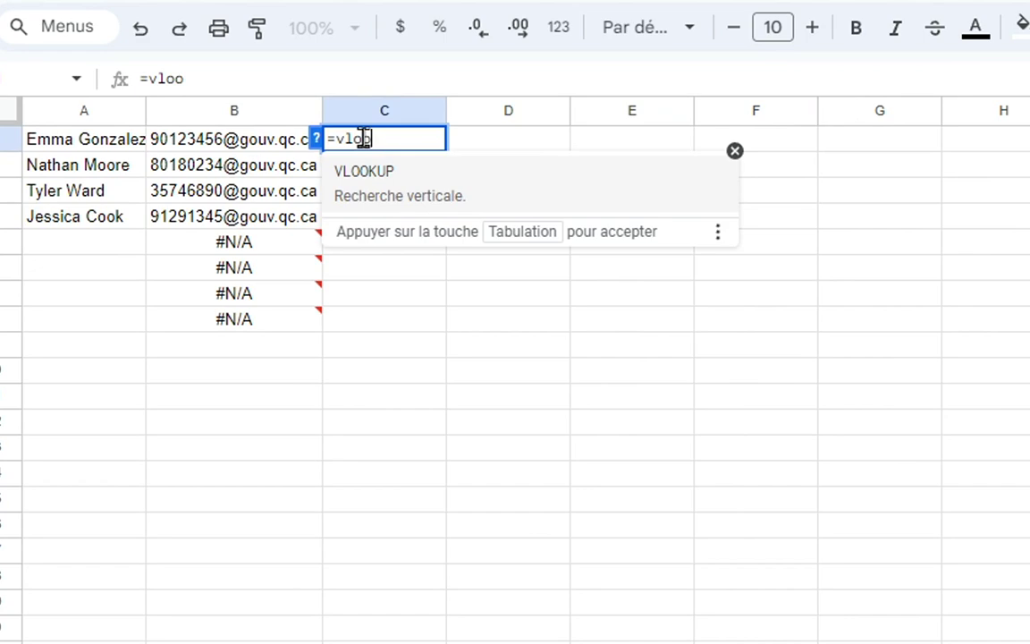
{"action": "left_click", "coordinate": [361, 174]}
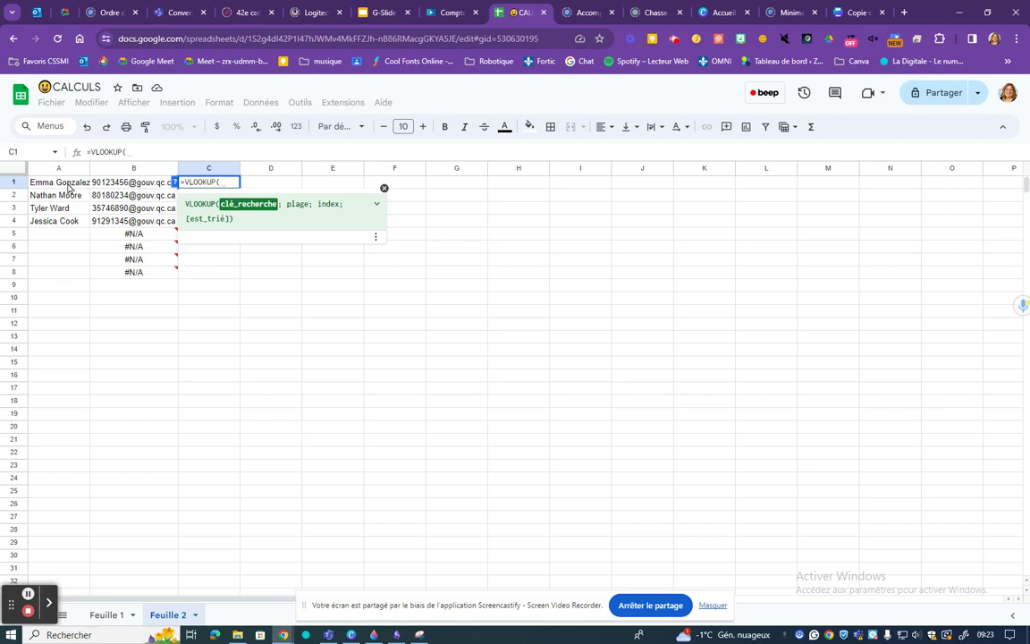
{"action": "left_click", "coordinate": [68, 187]}
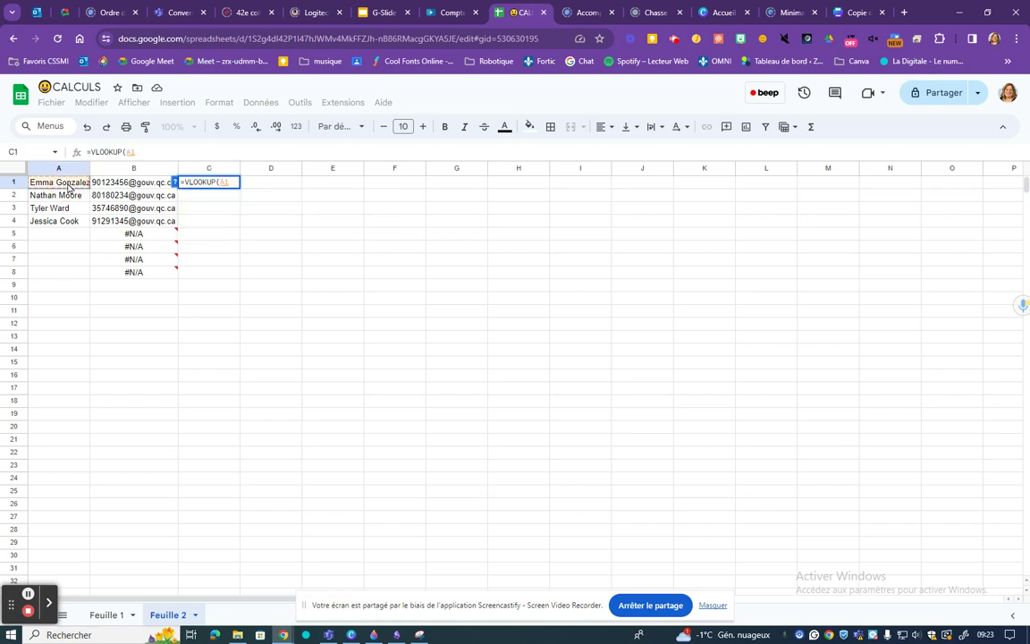
{"action": "type", "text": ";"}
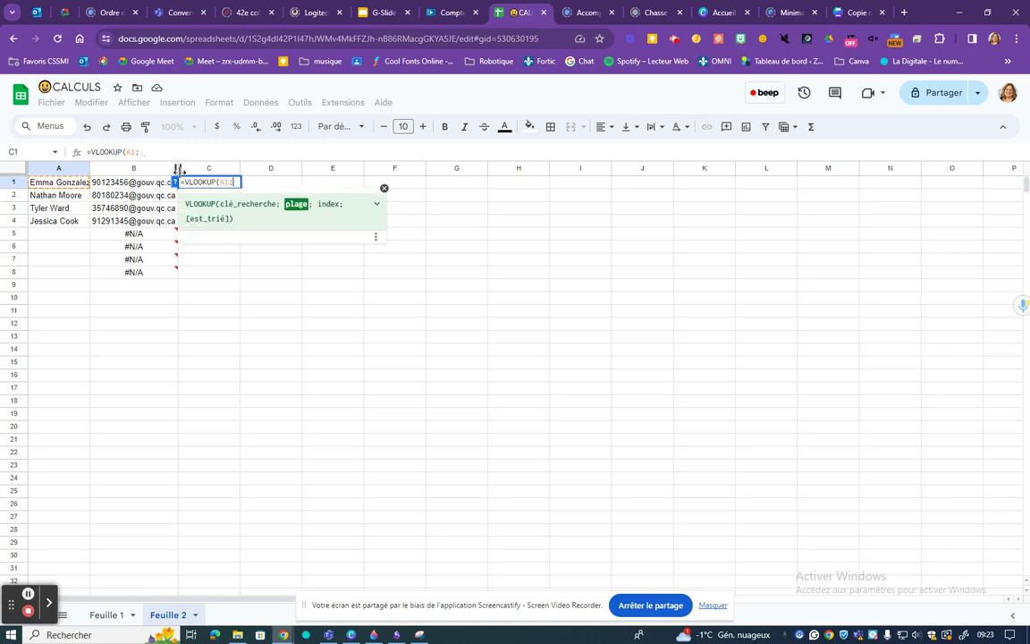
Set the VLOOKUP's lookup range to 'Feuille 1'!C2:E101.
{"action": "left_click", "coordinate": [103, 615]}
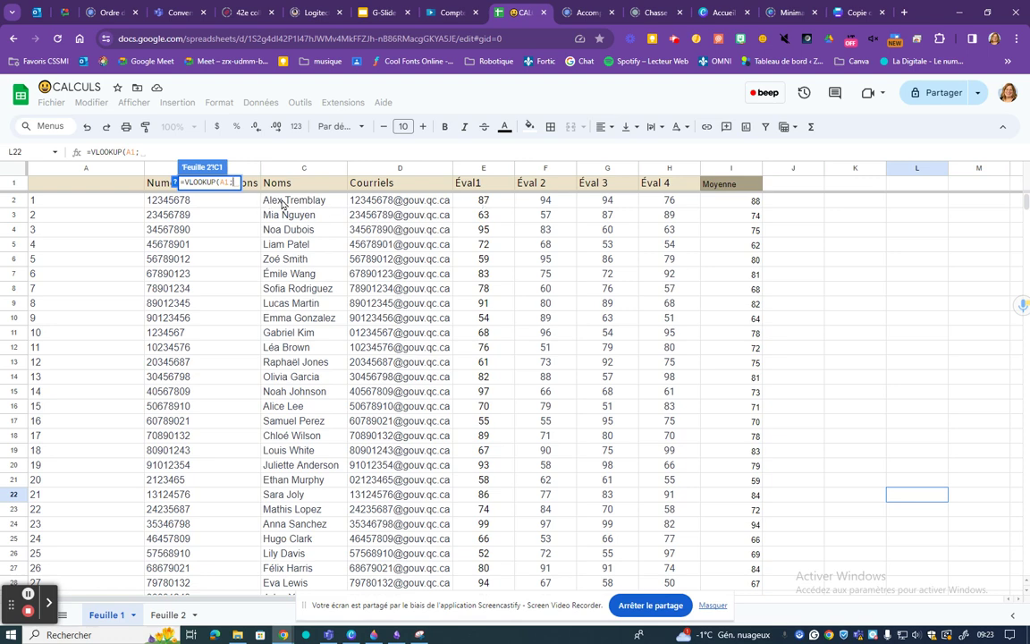
{"action": "left_click_drag", "start_coordinate": [282, 203], "coordinate": [478, 202]}
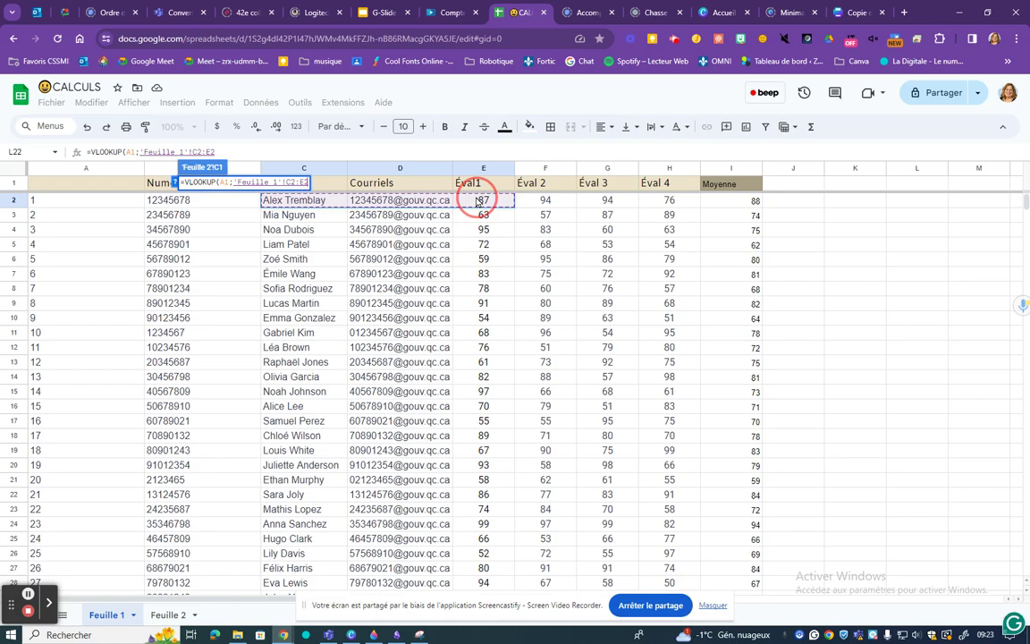
{"action": "mouse_move", "coordinate": [479, 202]}
{"action": "left_mouse_down"}
{"action": "mouse_move", "coordinate": [475, 515]}
{"action": "mouse_move", "coordinate": [479, 481]}
{"action": "left_mouse_up"}
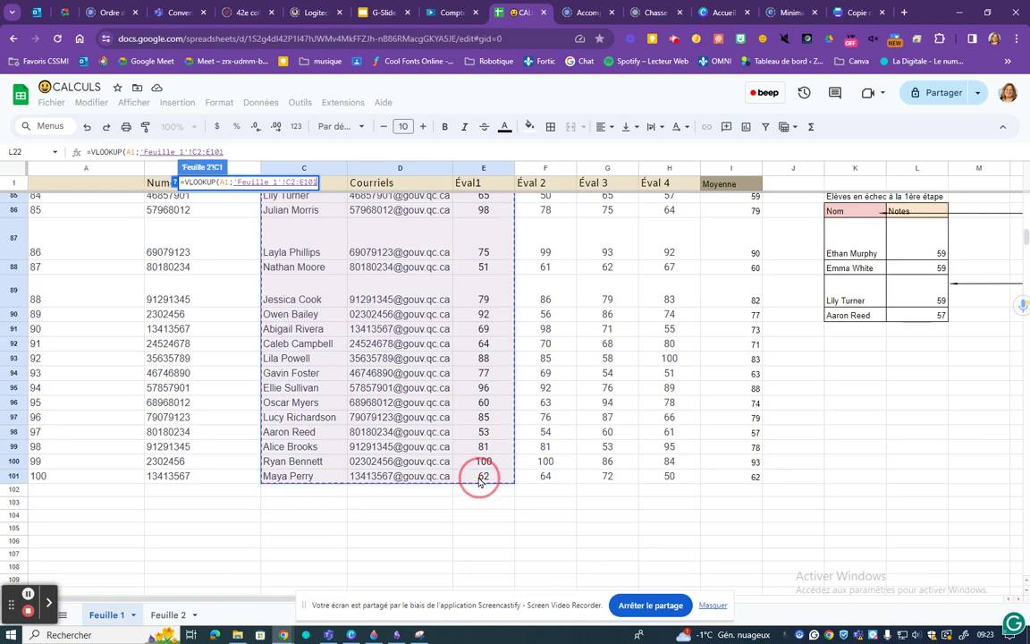
{"action": "left_click_drag", "start_coordinate": [479, 481], "coordinate": [475, 481]}
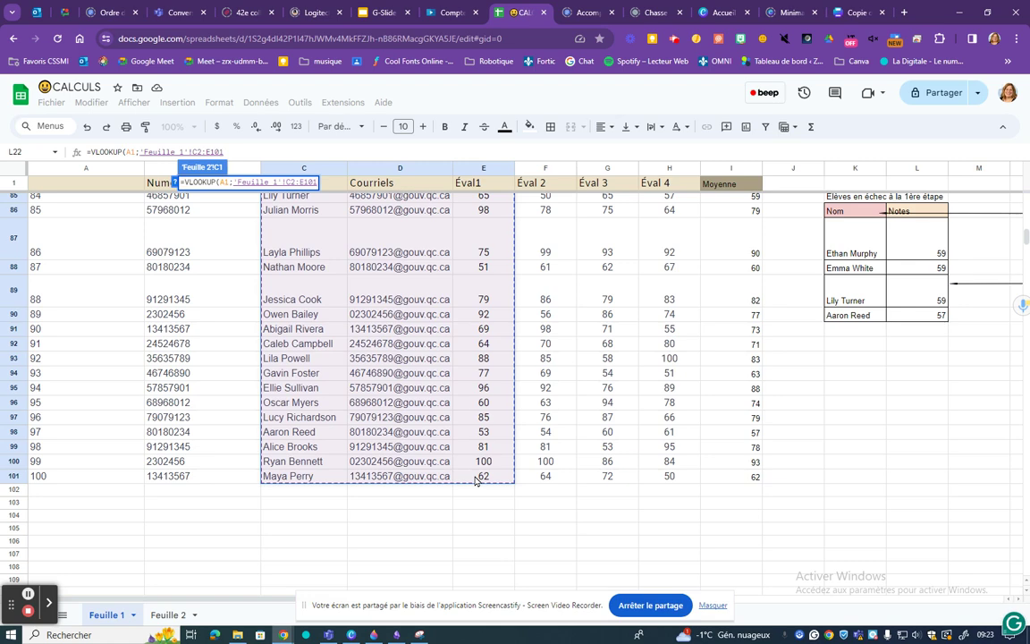
{"action": "type", "text": ";"}
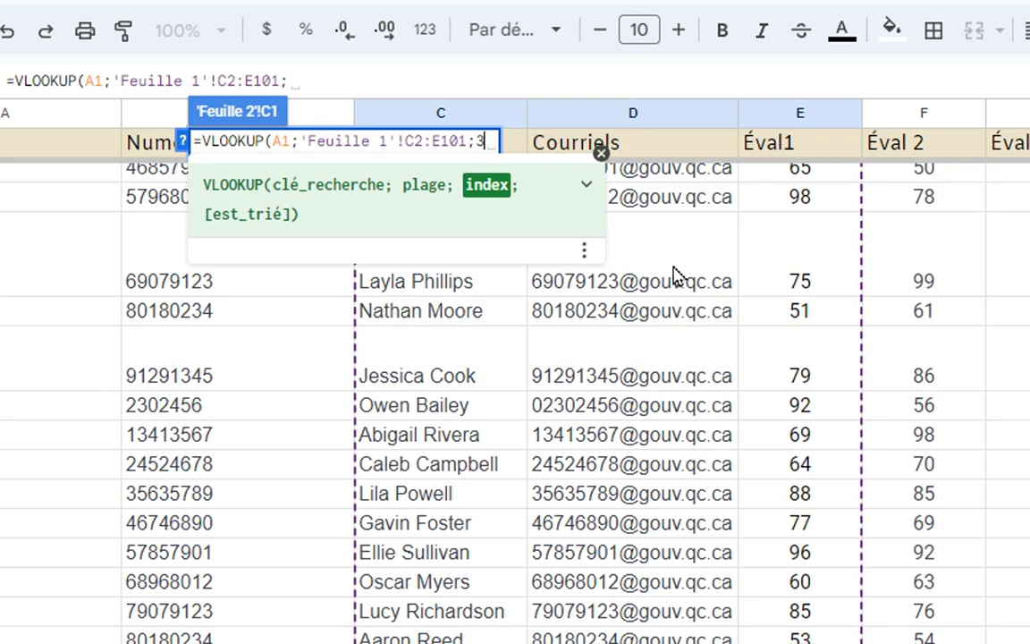
Finish the formula with column index 3 and false for exact match, returning 54.
{"action": "type", "text": "3"}
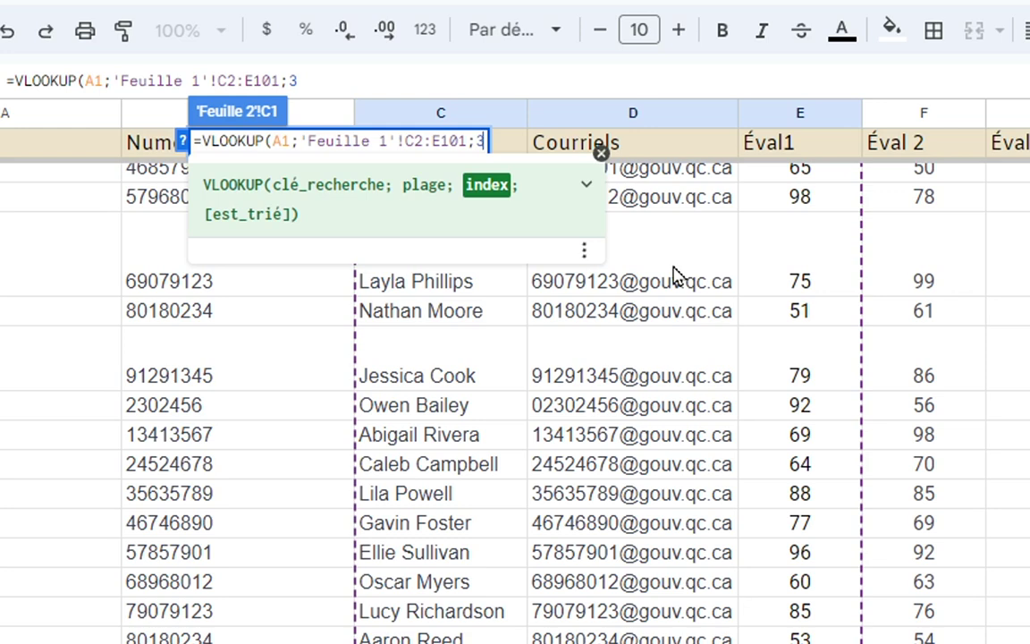
{"action": "type", "text": ";"}
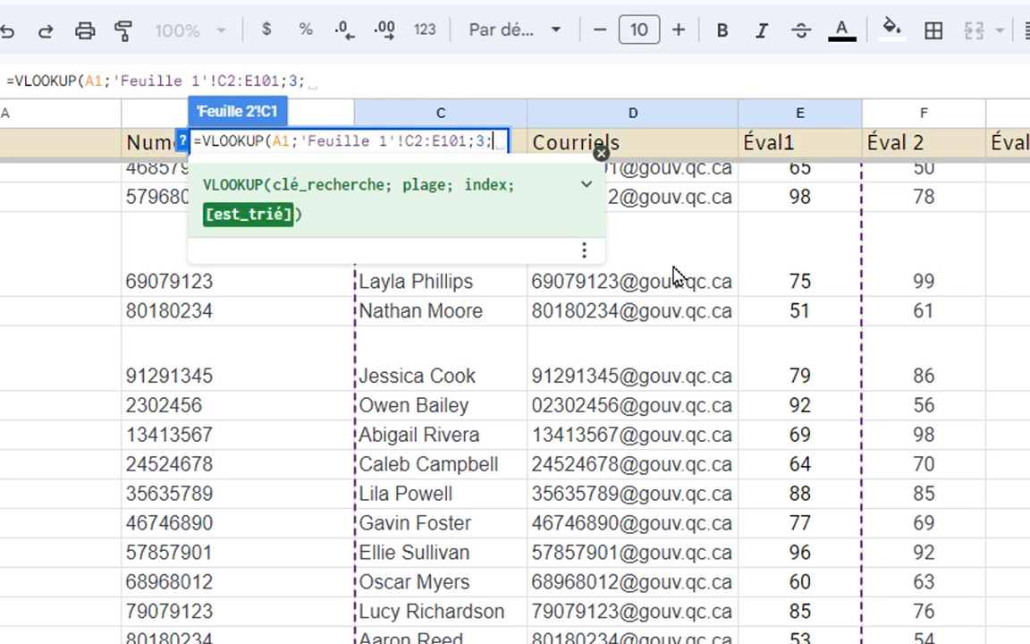
{"action": "type", "text": "false"}
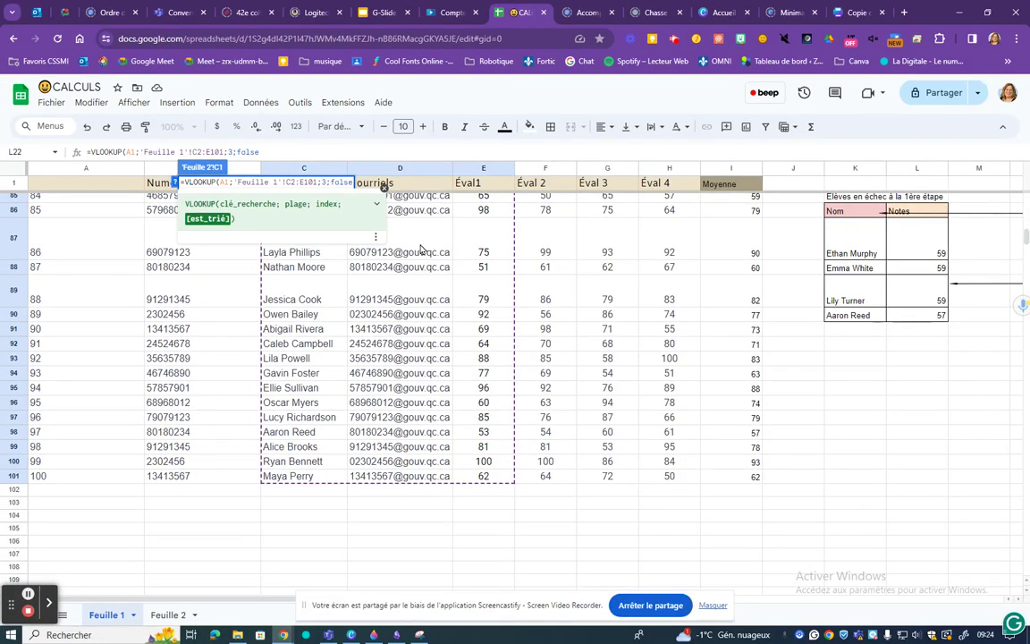
{"action": "type", "text": ")"}
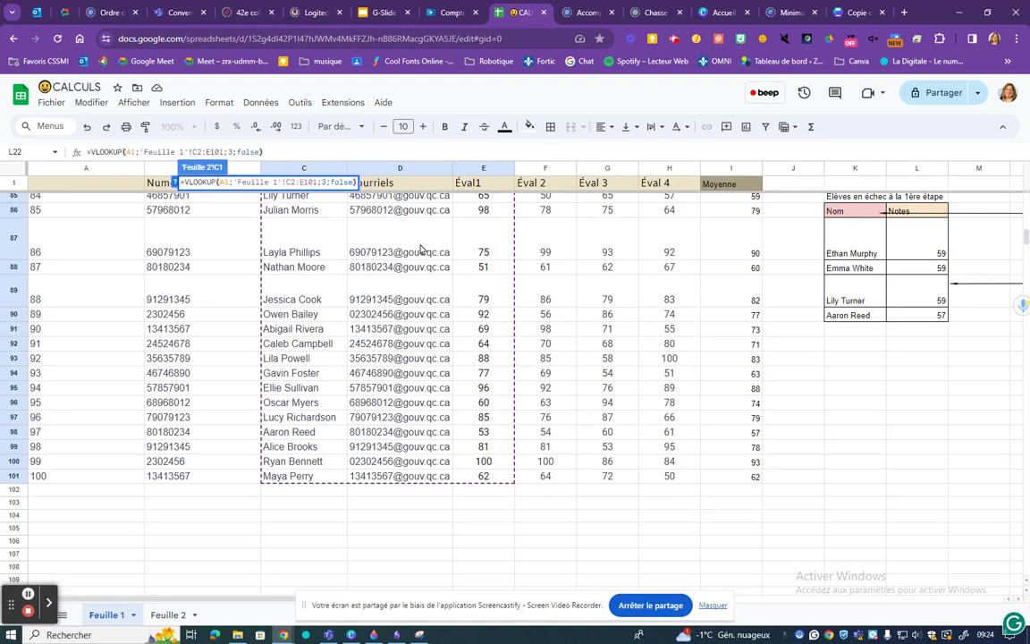
{"action": "key", "text": "Return"}
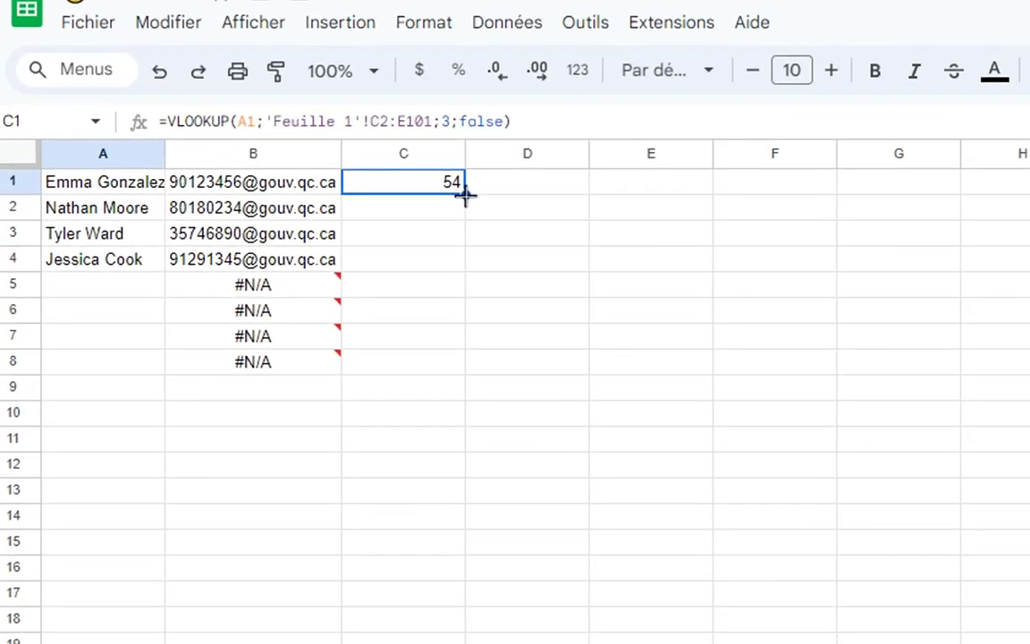
Fill the C1 formula down to C8 using the absolute range $C$2:$E$101.
{"action": "left_click_drag", "start_coordinate": [465, 194], "coordinate": [462, 357]}
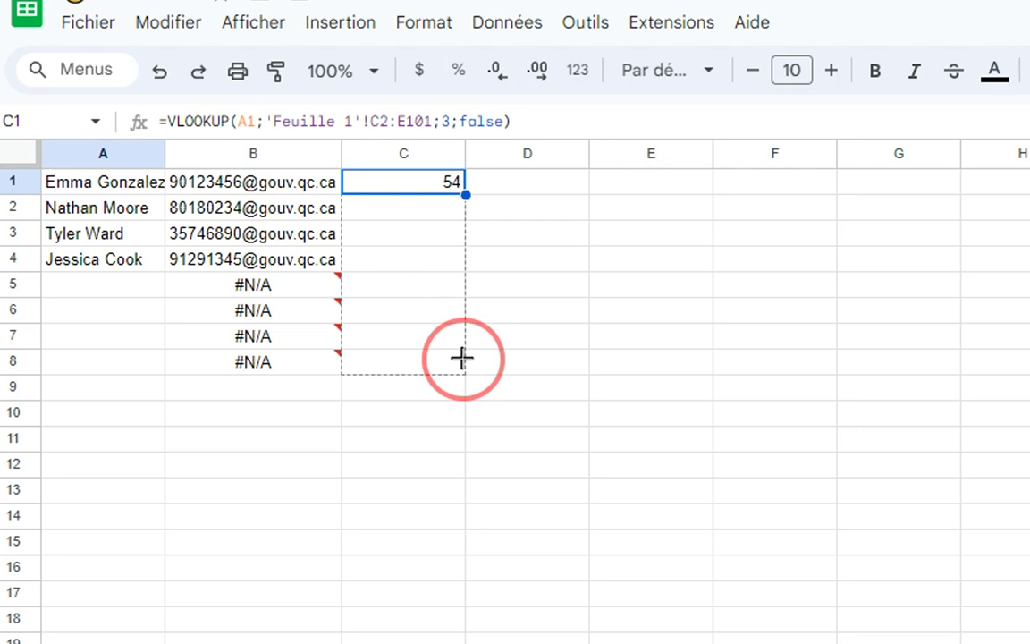
{"action": "left_click_drag", "start_coordinate": [461, 357], "coordinate": [463, 367]}
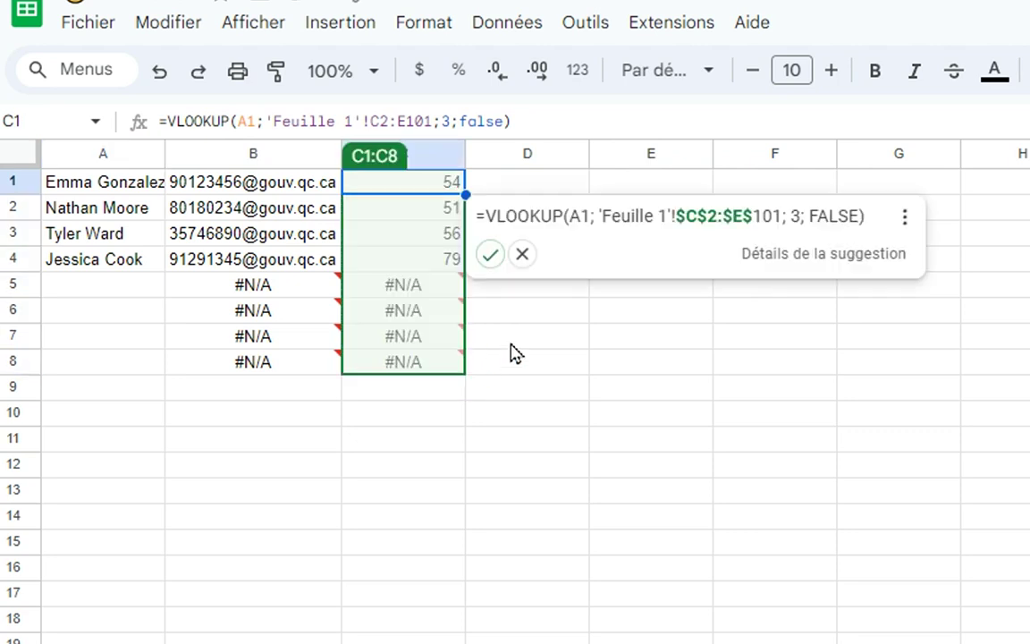
{"action": "left_click", "coordinate": [491, 258]}
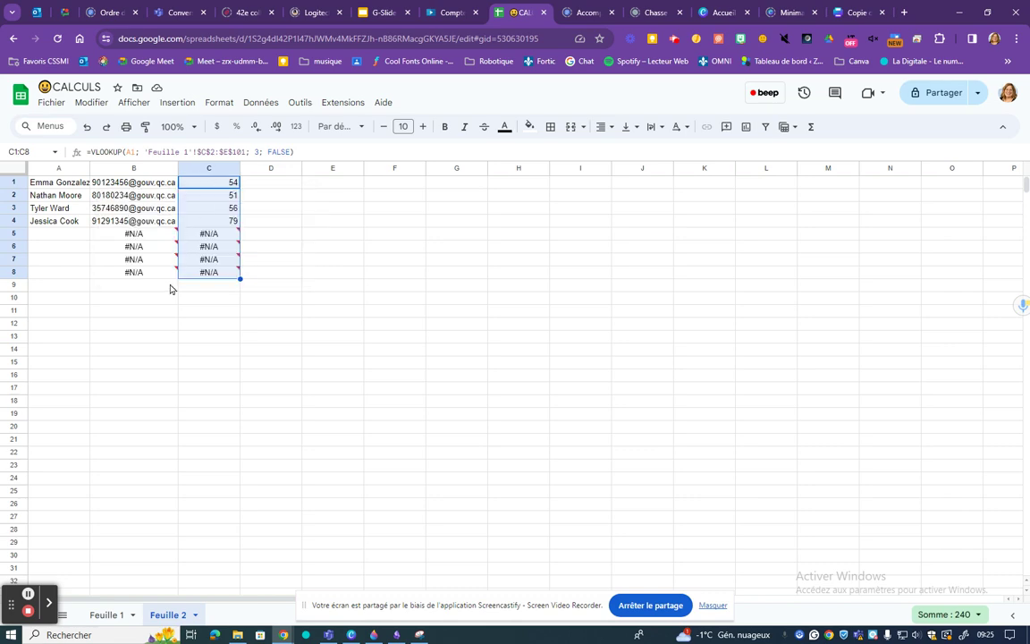
Return to Feuille 1 and scroll up through the student grades table.
{"action": "left_click", "coordinate": [105, 615]}
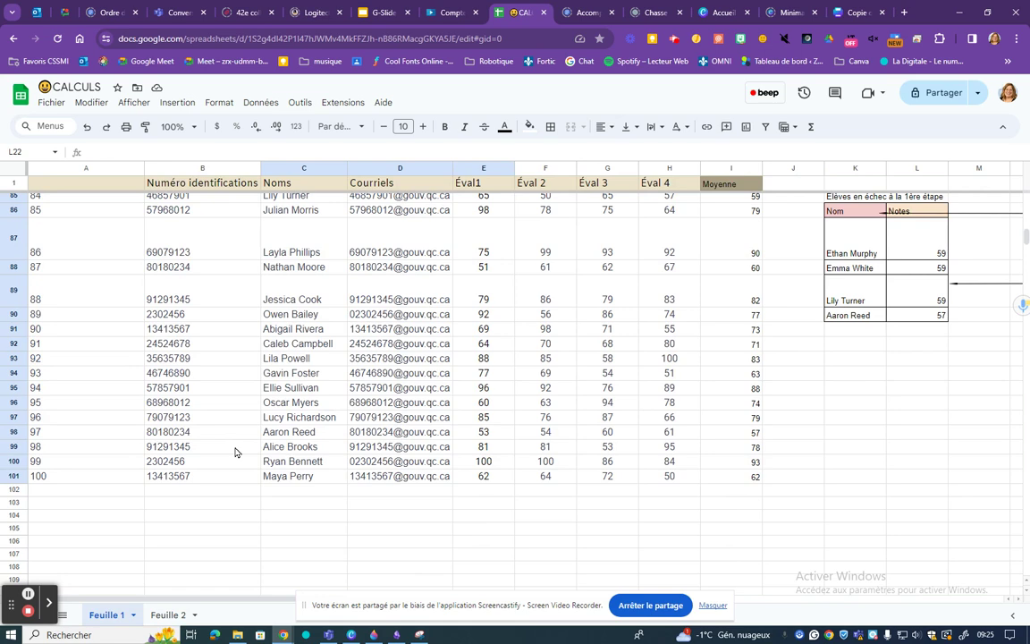
{"action": "scroll", "coordinate": [235, 452], "scroll_direction": "up", "scroll_amount": 3}
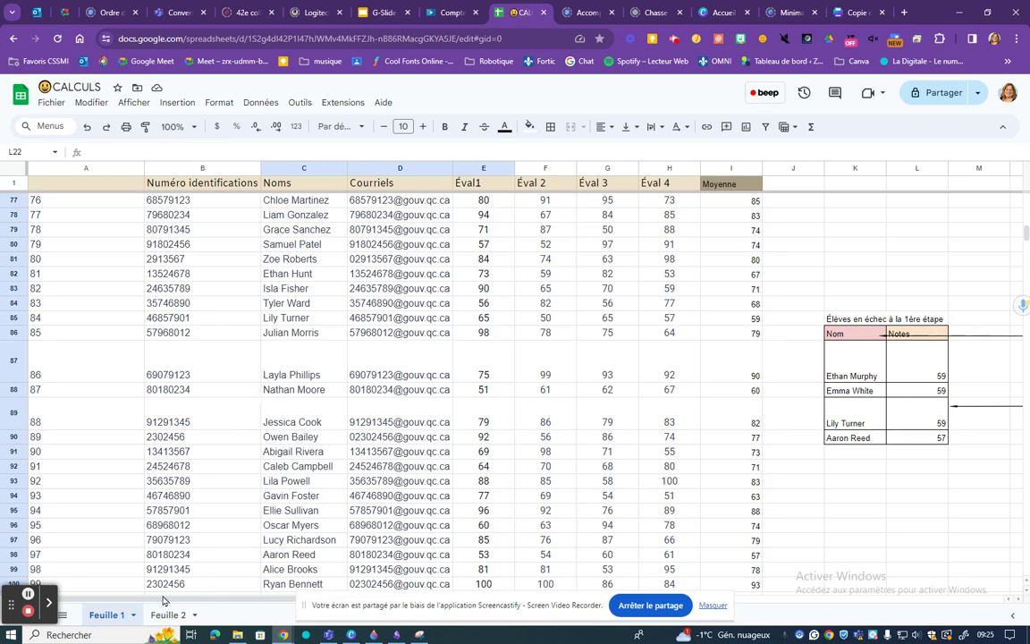
On Feuille 2, enter the fifth student's full name in A5, pulling their e-mail and grade 65.
{"action": "left_click", "coordinate": [165, 614]}
{"action": "left_click", "coordinate": [68, 235]}
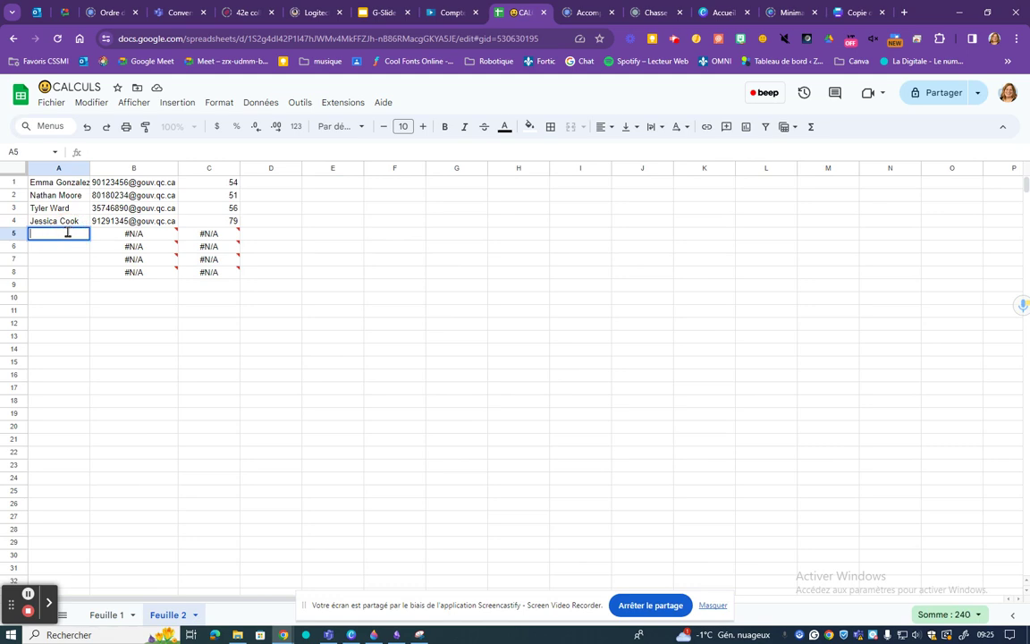
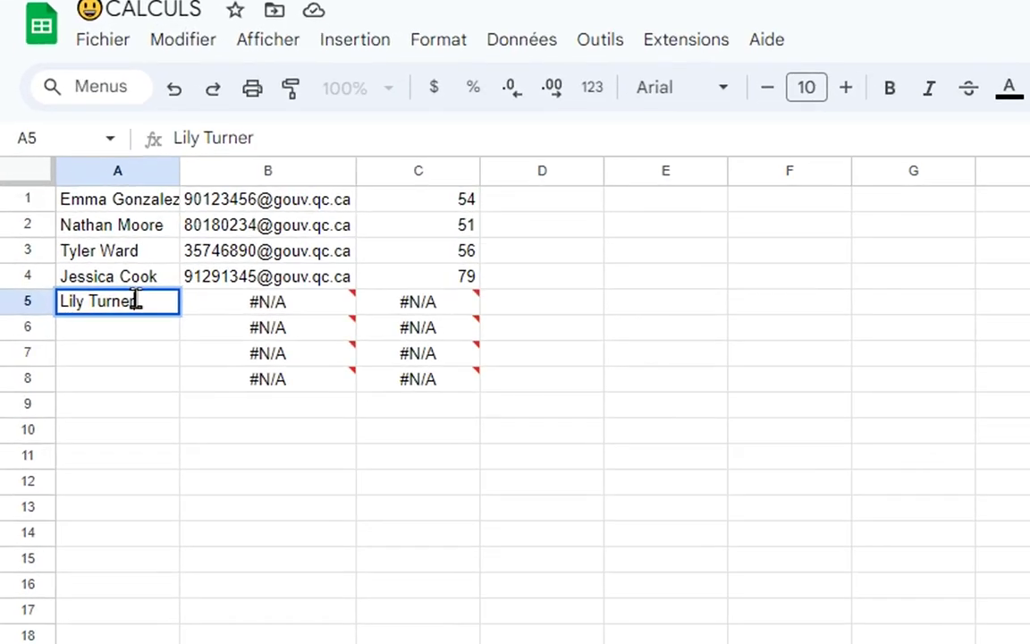
{"action": "key", "text": "Return"}
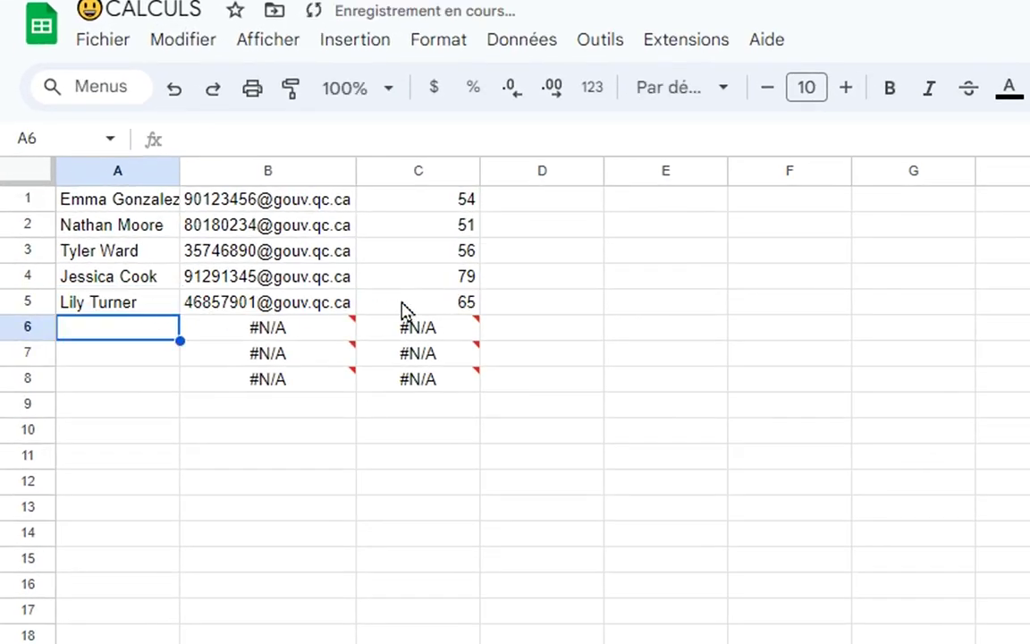